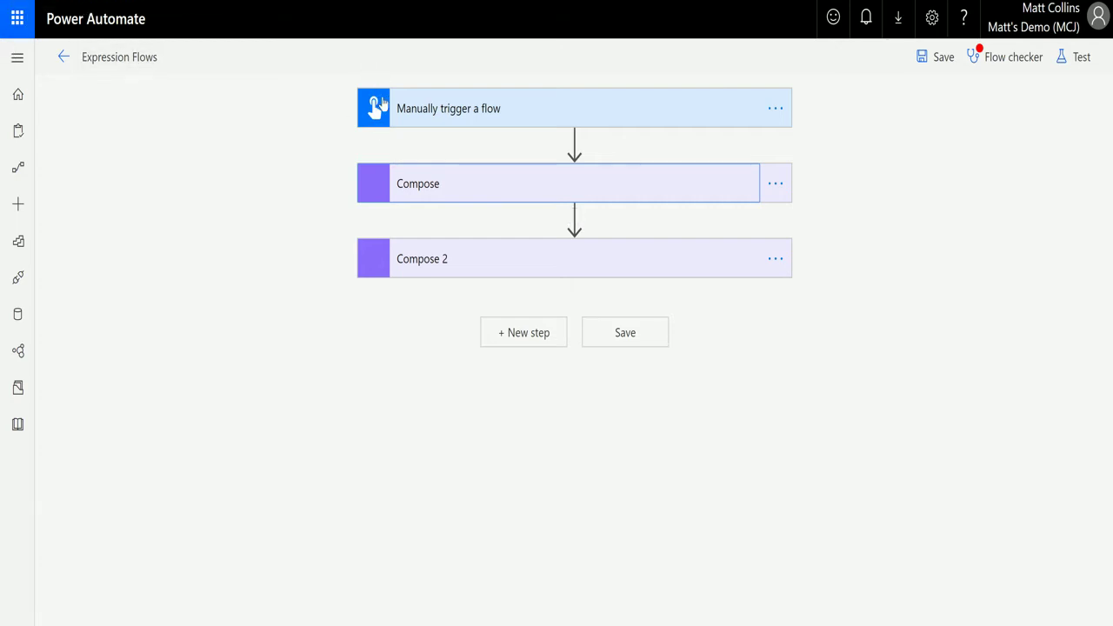
# Open an expression for the Compose step's Inputs and browse the string functions
pyautogui.click(552, 114)
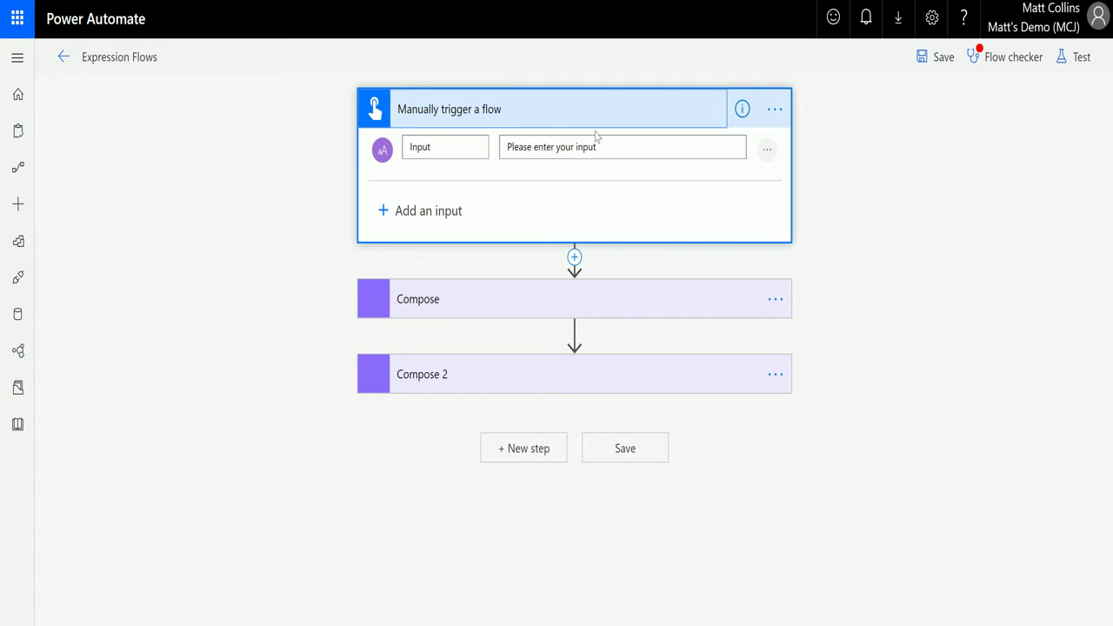
pyautogui.click(544, 303)
pyautogui.click(522, 336)
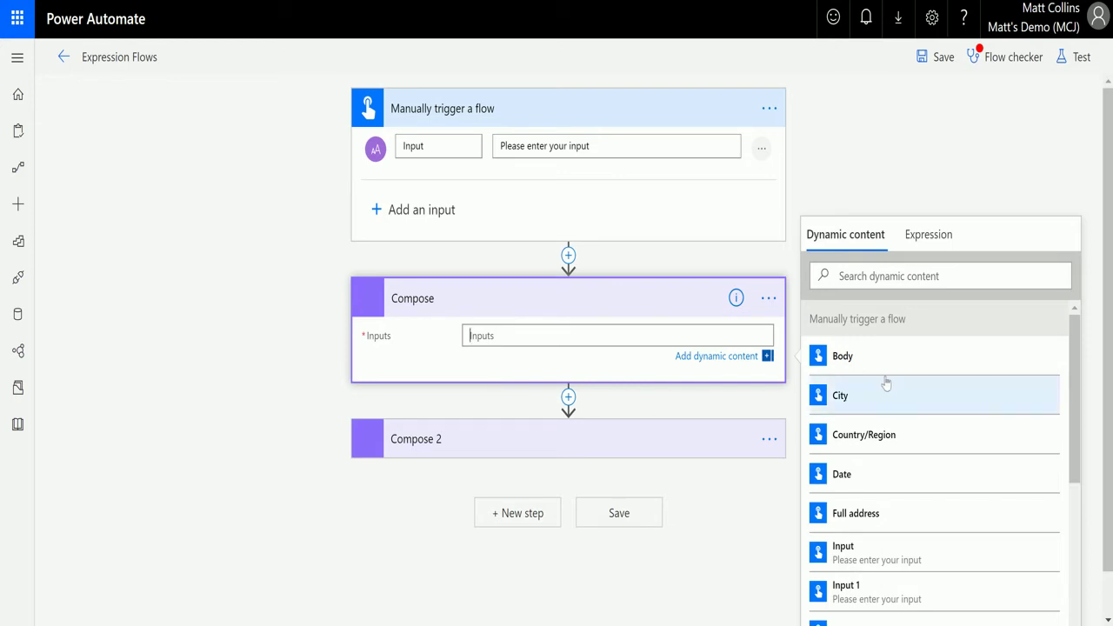
pyautogui.click(930, 236)
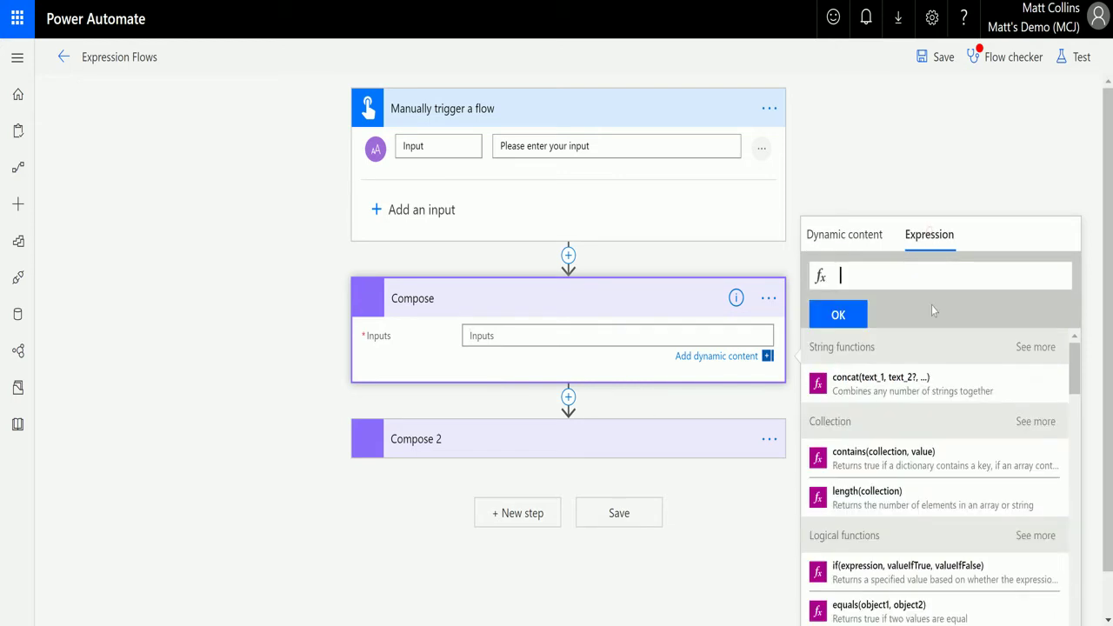
pyautogui.click(1036, 348)
pyautogui.scroll(-2, 958, 365)
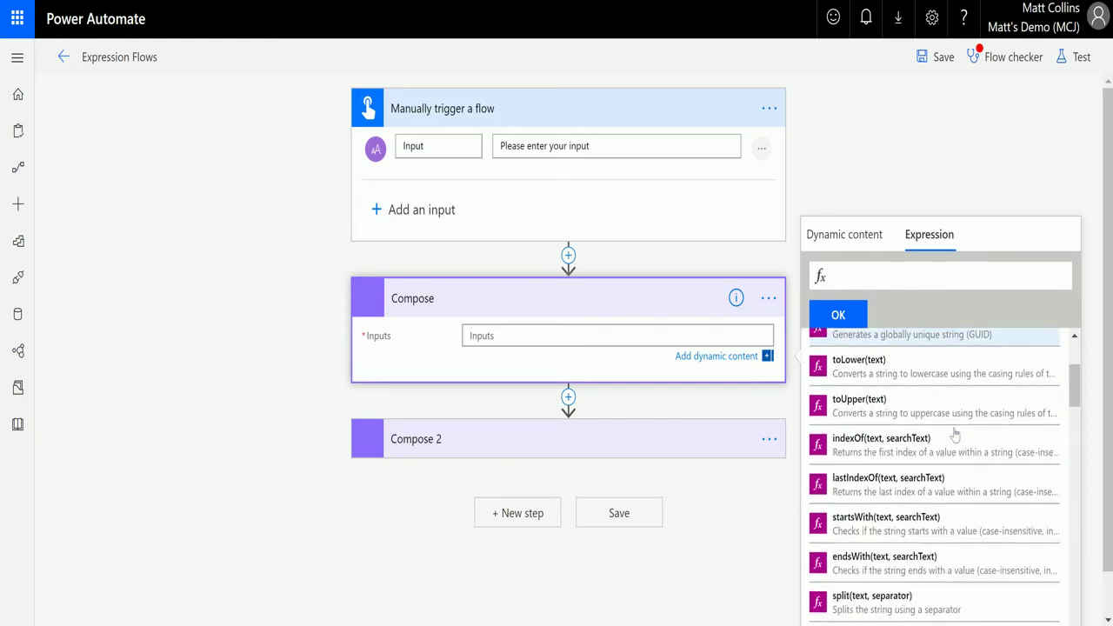
pyautogui.scroll(-2, 955, 435)
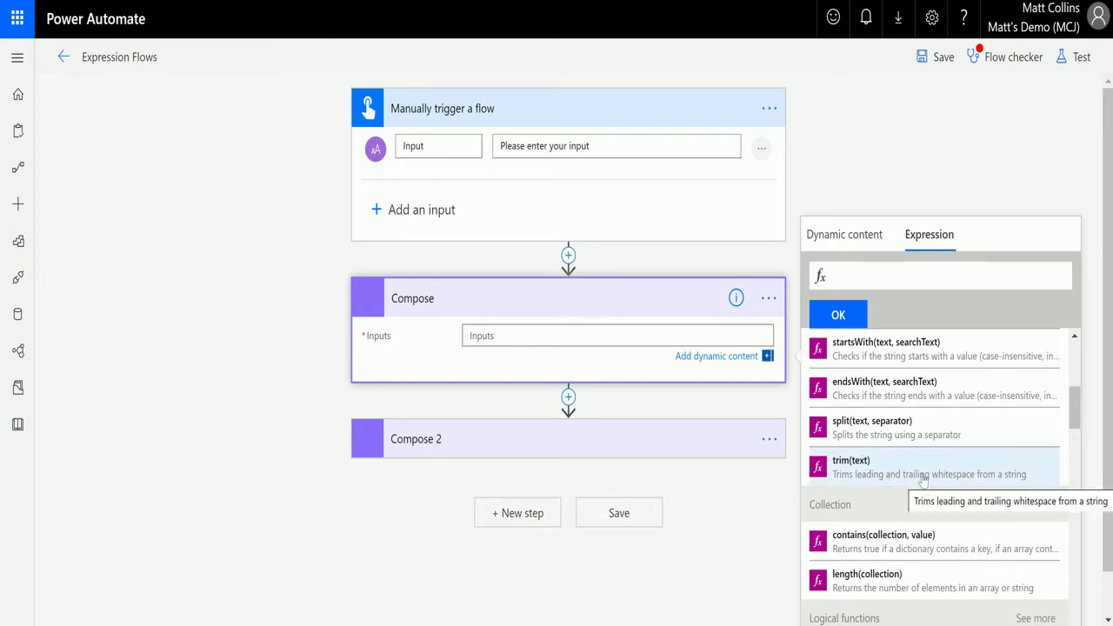
# Build trim() around the trigger's Input value and confirm it as Compose's input
pyautogui.click(870, 470)
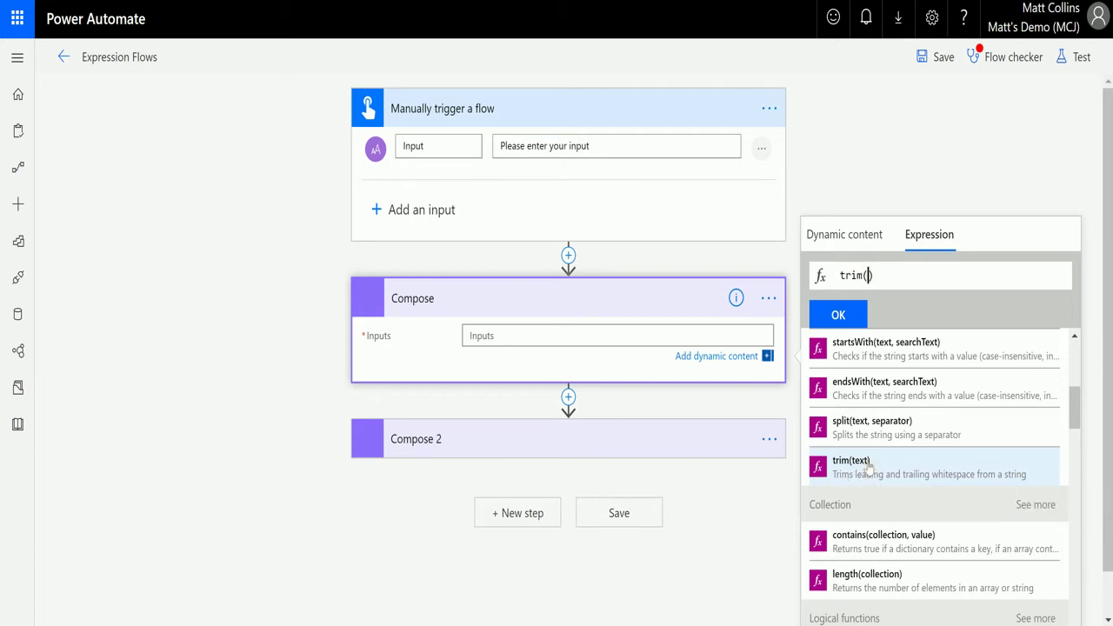
pyautogui.click(866, 276)
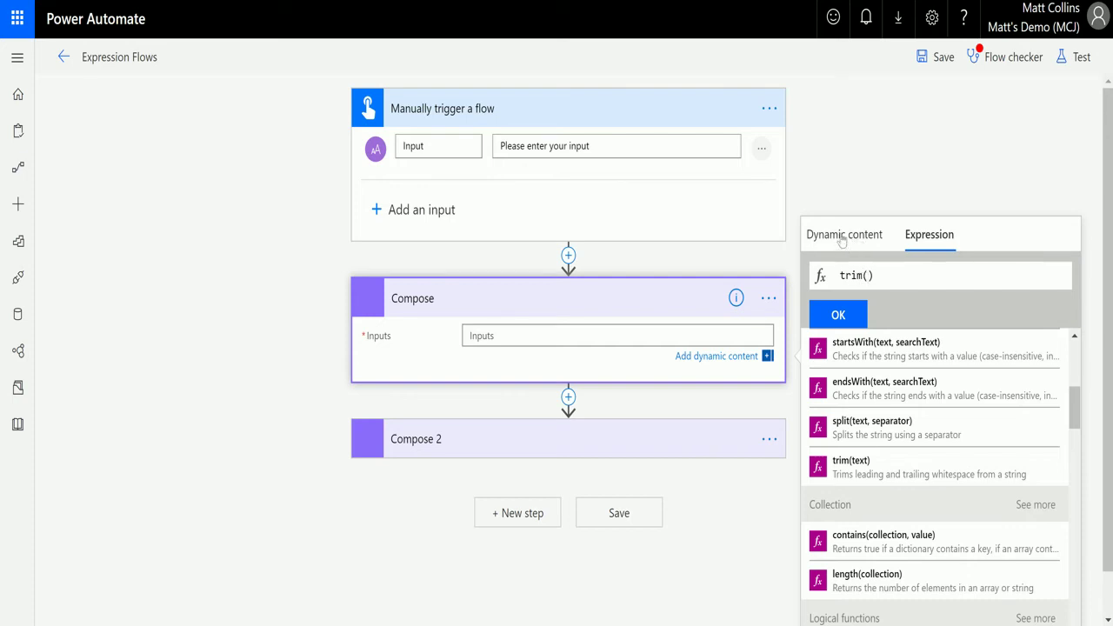
pyautogui.click(859, 248)
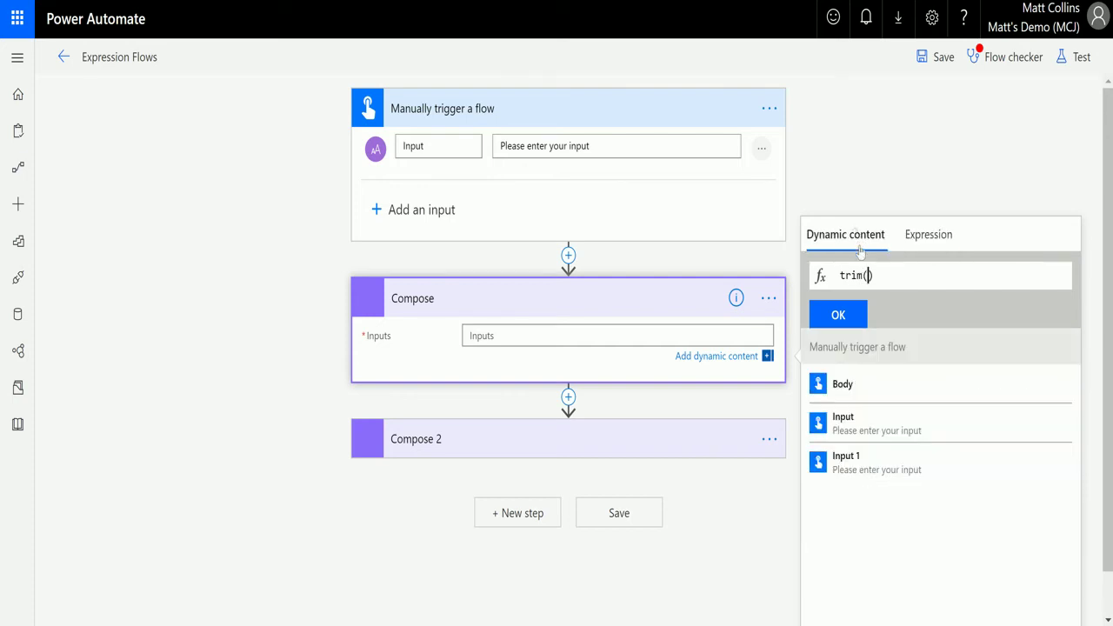
pyautogui.click(872, 426)
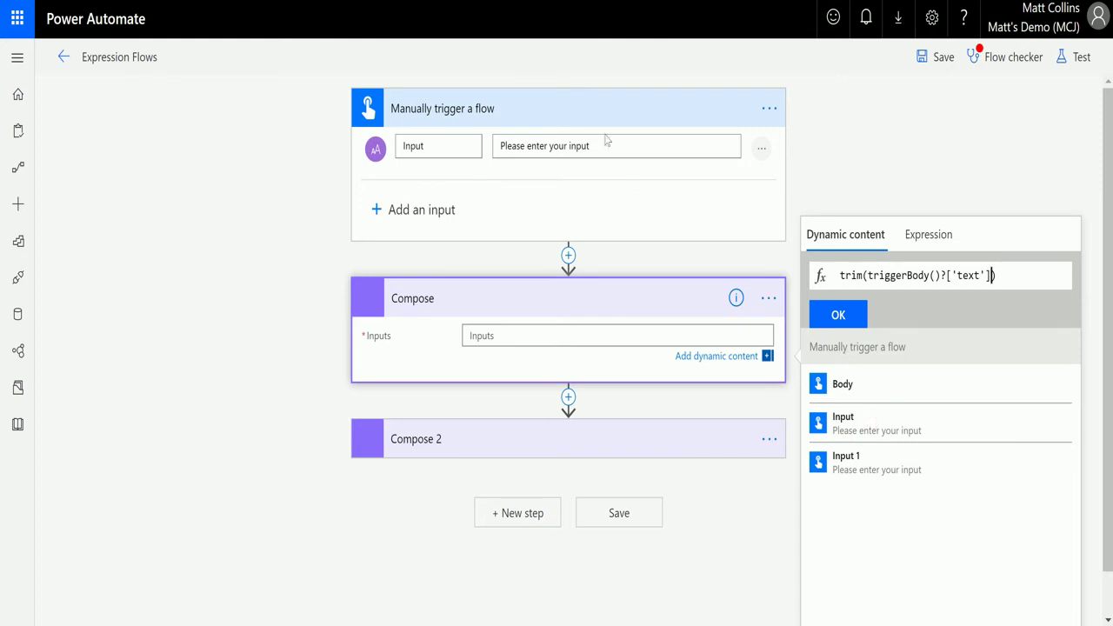
pyautogui.click(838, 316)
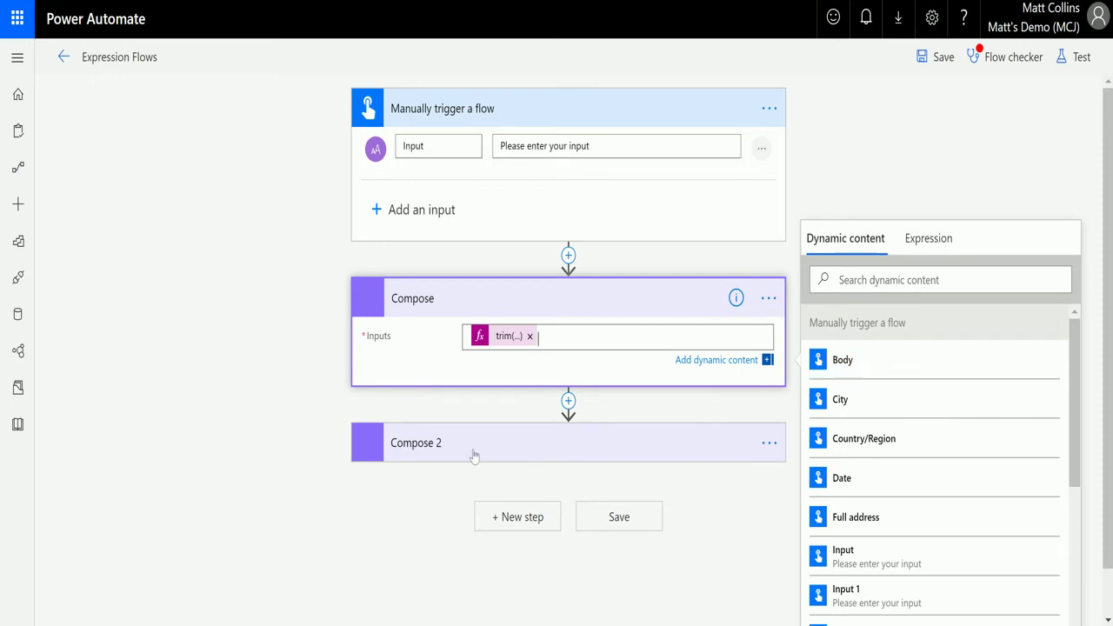
# Set Compose 2's Inputs to the trigger's raw Input value from Dynamic content
pyautogui.click(535, 454)
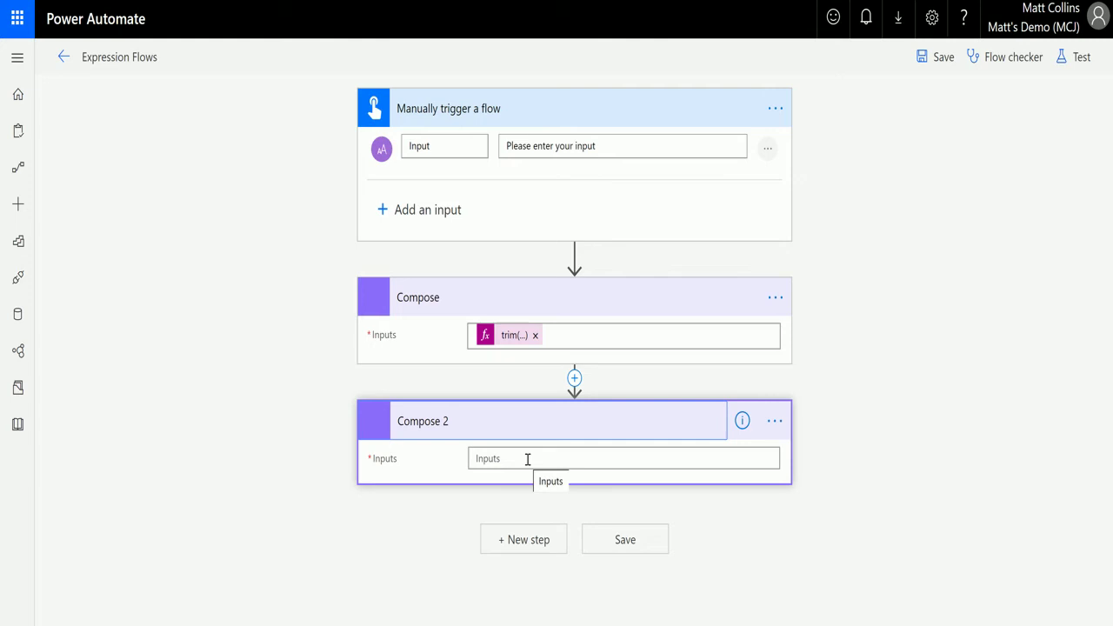
pyautogui.click(526, 459)
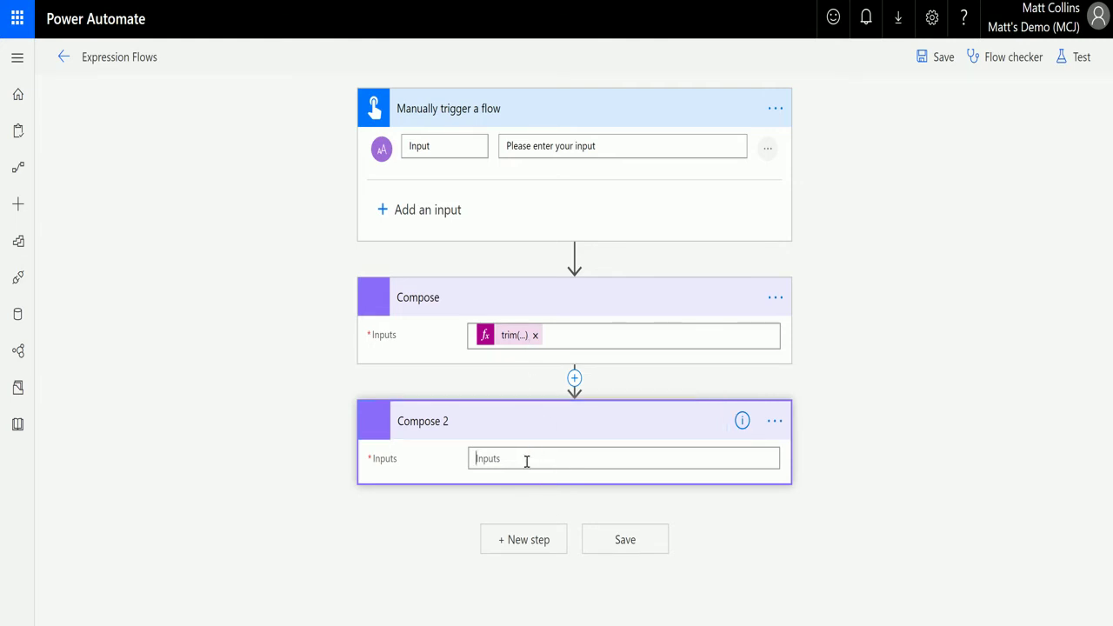
pyautogui.click(526, 461)
pyautogui.scroll(-1, 919, 223)
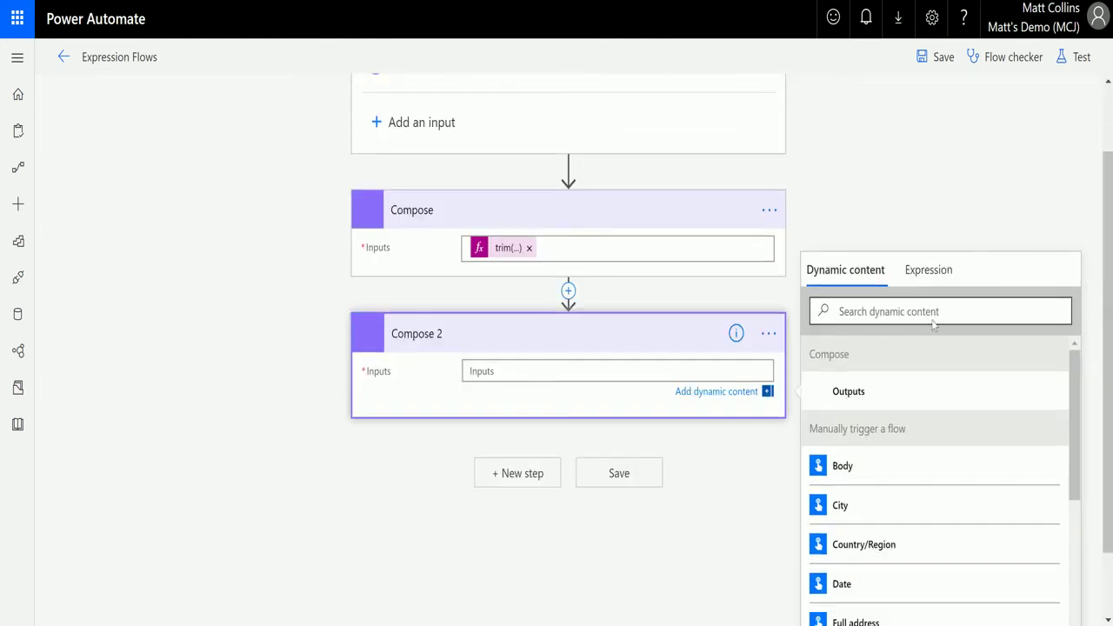
pyautogui.scroll(-1, 919, 452)
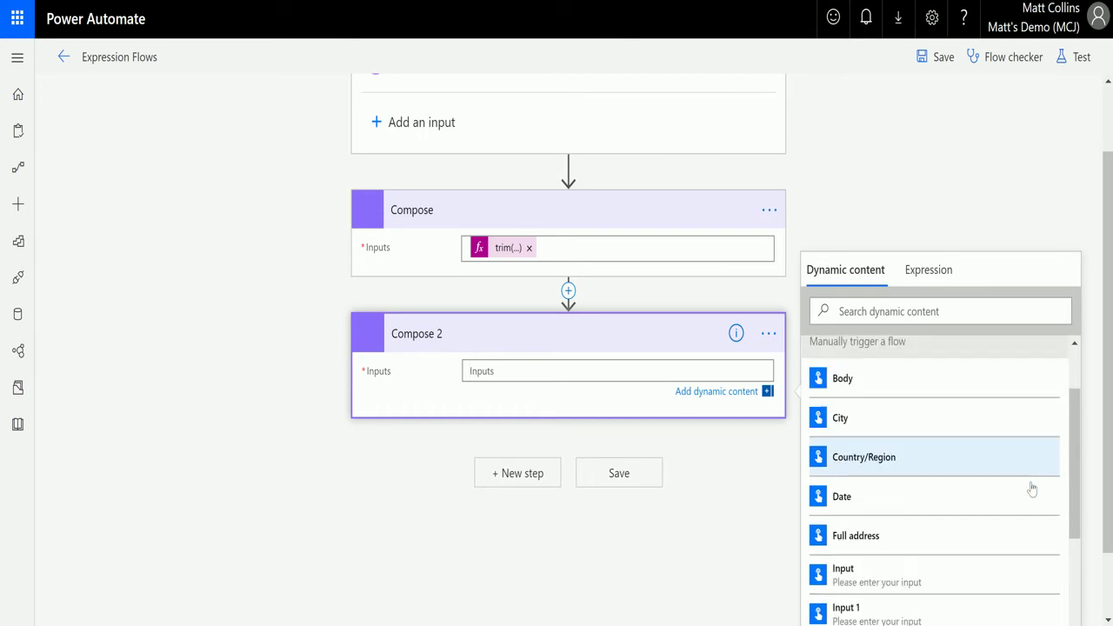
pyautogui.click(864, 575)
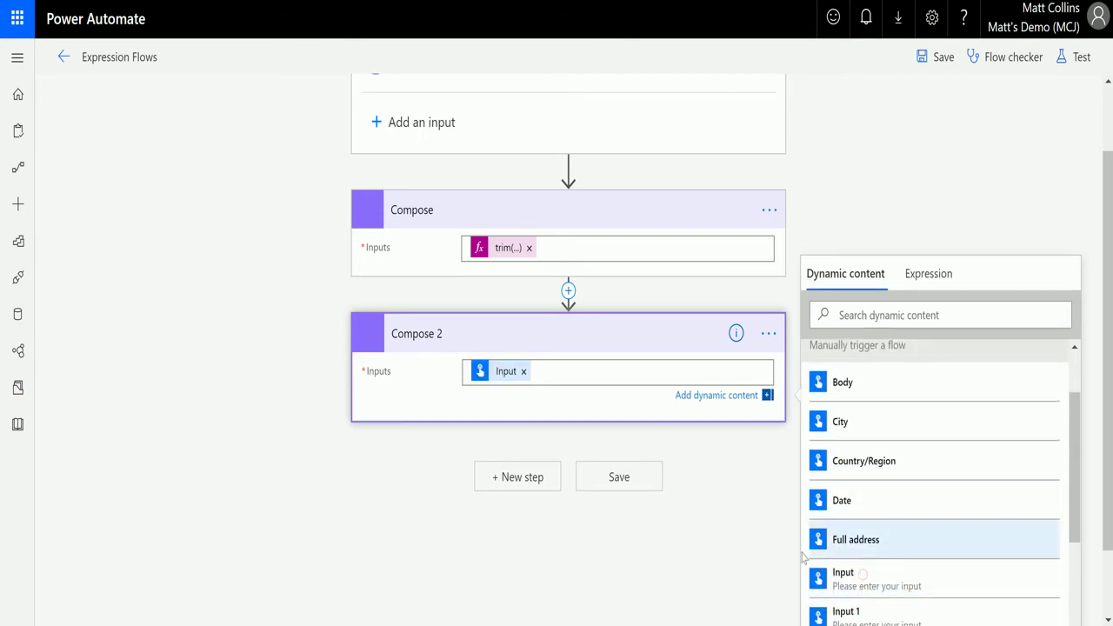
pyautogui.scroll(1, 666, 457)
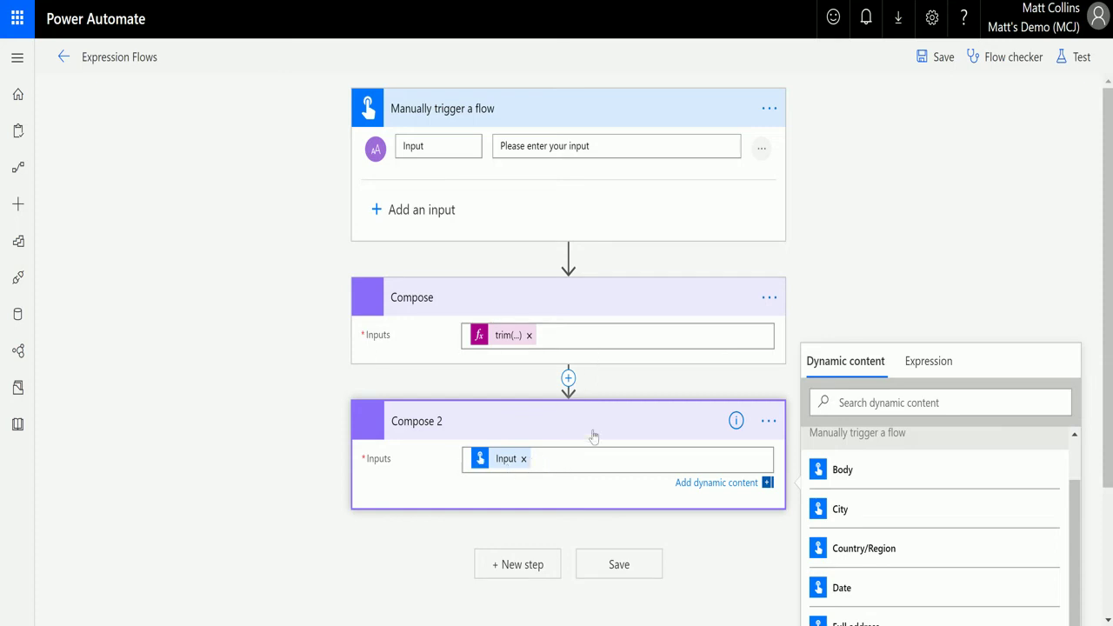
# Save and manually test the flow, running it with 'Hello, my name is' padded by leading spaces
pyautogui.click(933, 294)
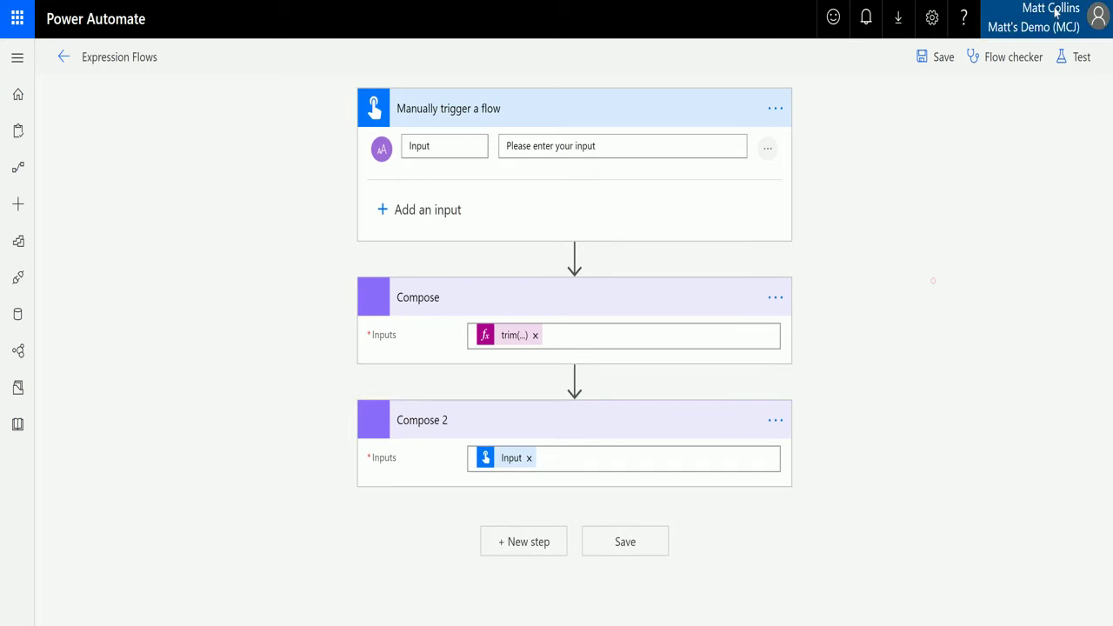
pyautogui.click(1082, 57)
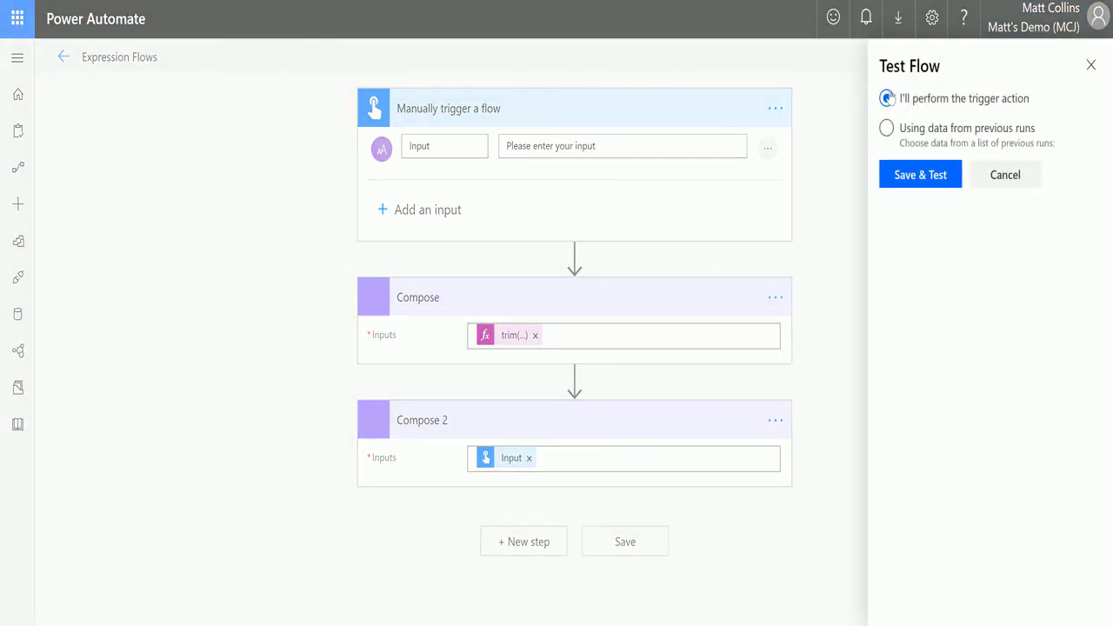
pyautogui.click(917, 177)
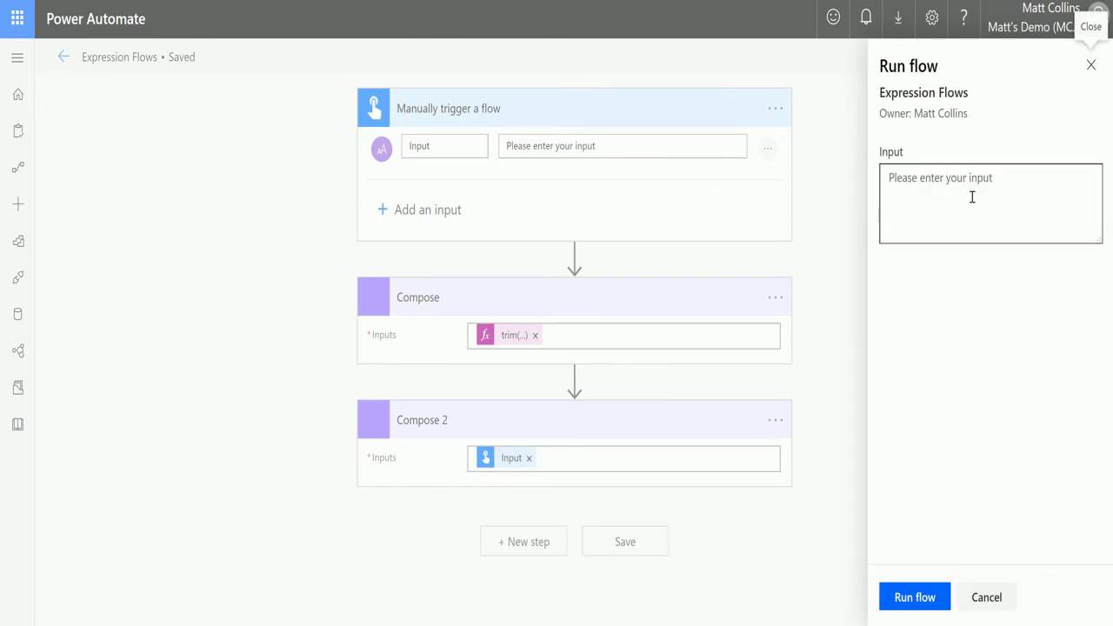
pyautogui.click(978, 197)
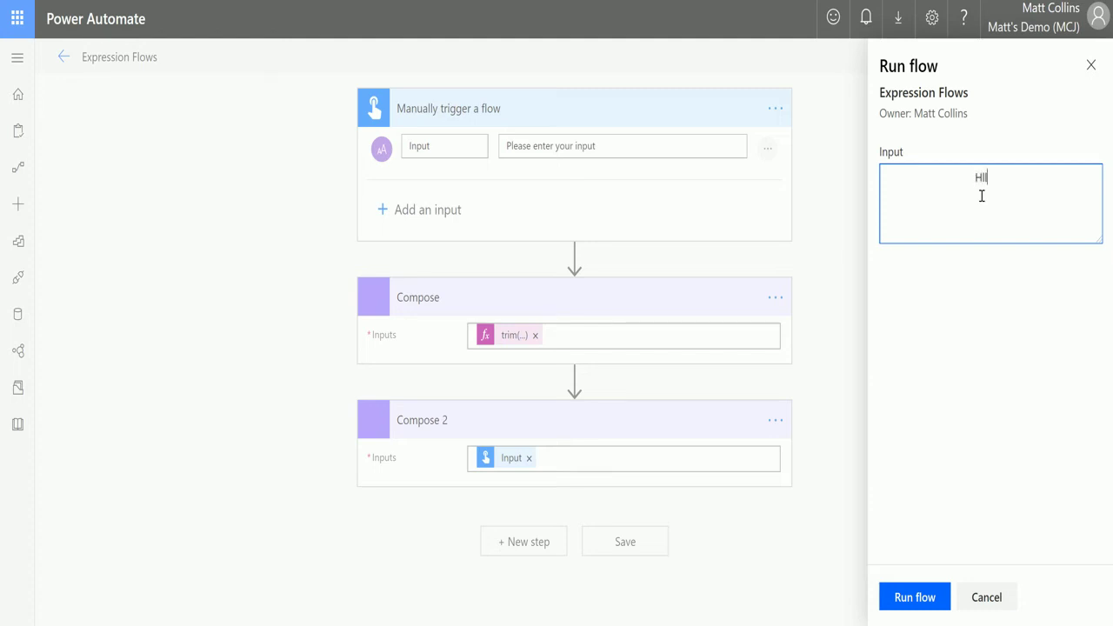
pyautogui.write('Hello, my name is fred.')
pyautogui.click(899, 596)
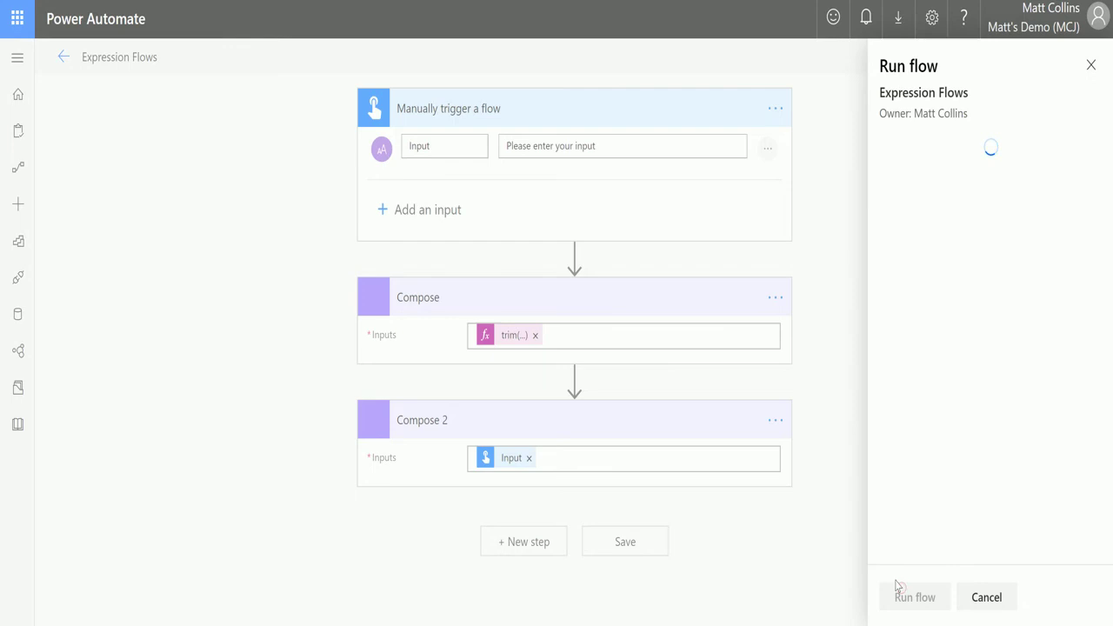
# Open the completed run and inspect the Compose step's input and trimmed output
pyautogui.click(905, 600)
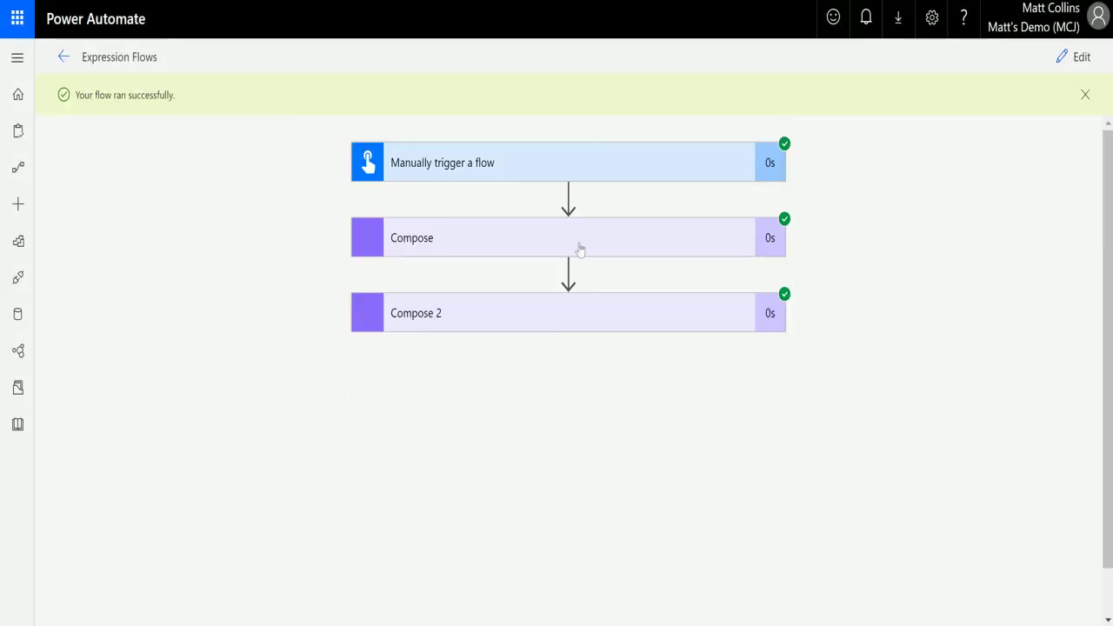
pyautogui.click(578, 246)
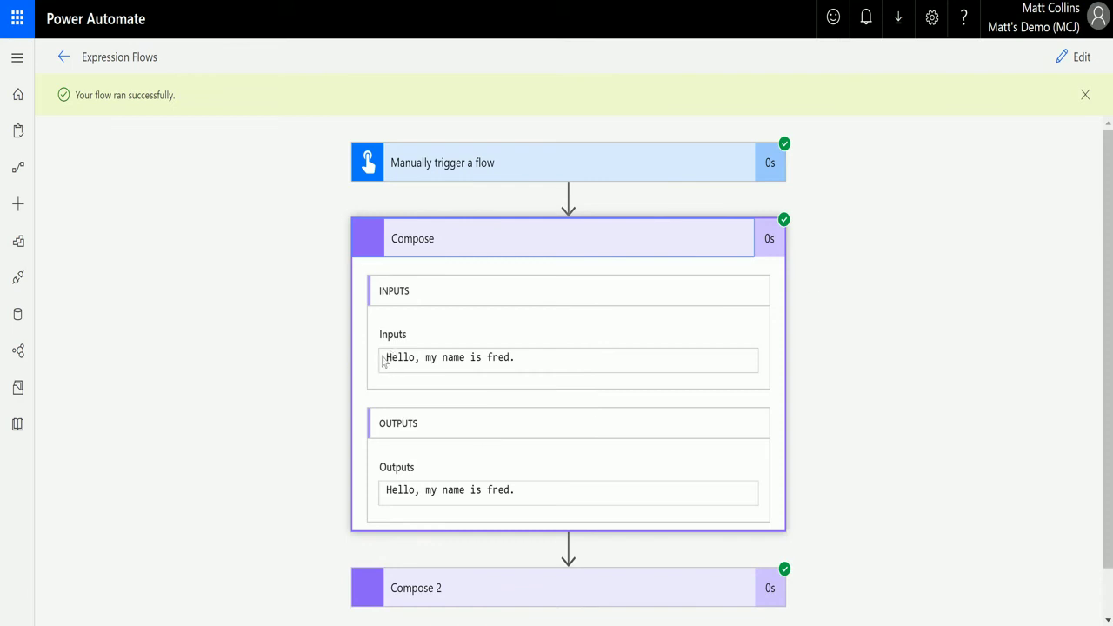
pyautogui.click(544, 361)
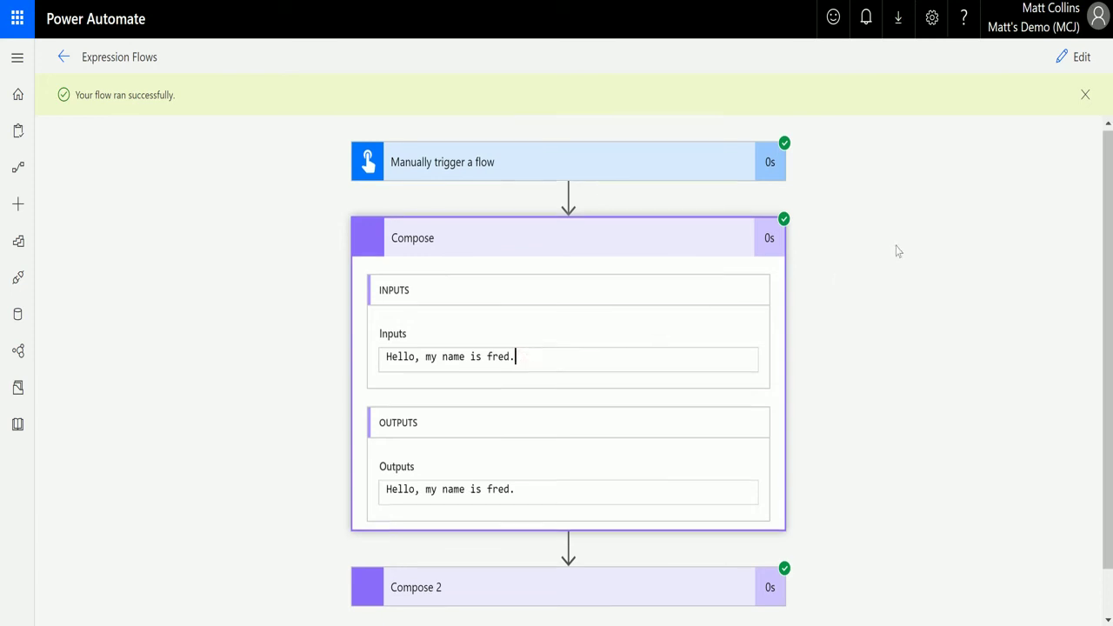
pyautogui.scroll(-1, 646, 261)
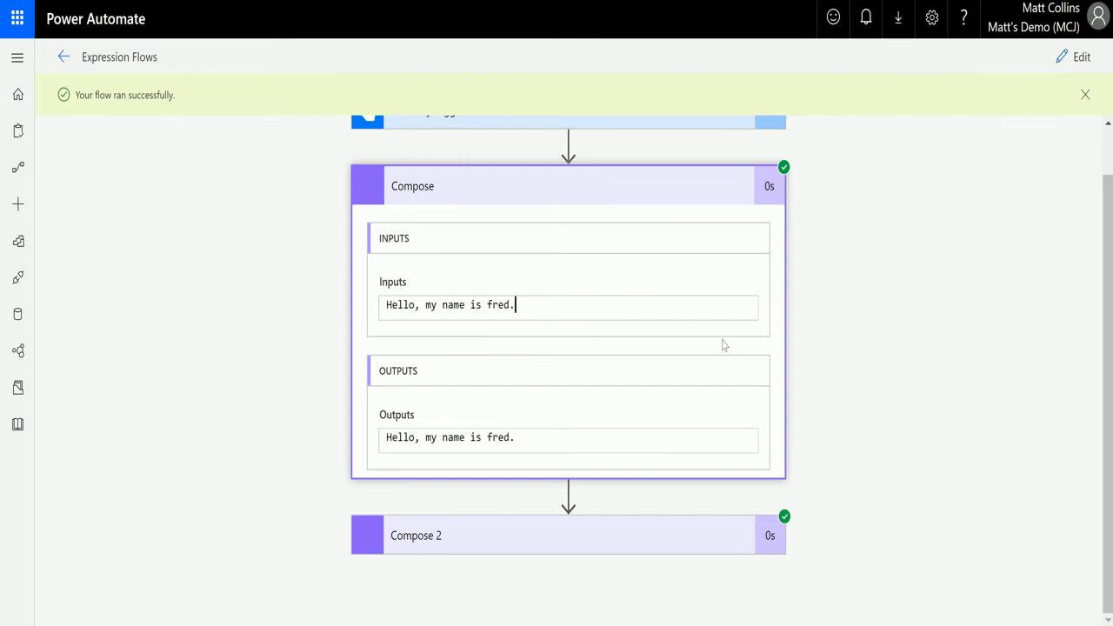
# Expand Compose 2's run details and highlight the leading whitespace still in its output
pyautogui.click(547, 525)
pyautogui.scroll(-2, 826, 380)
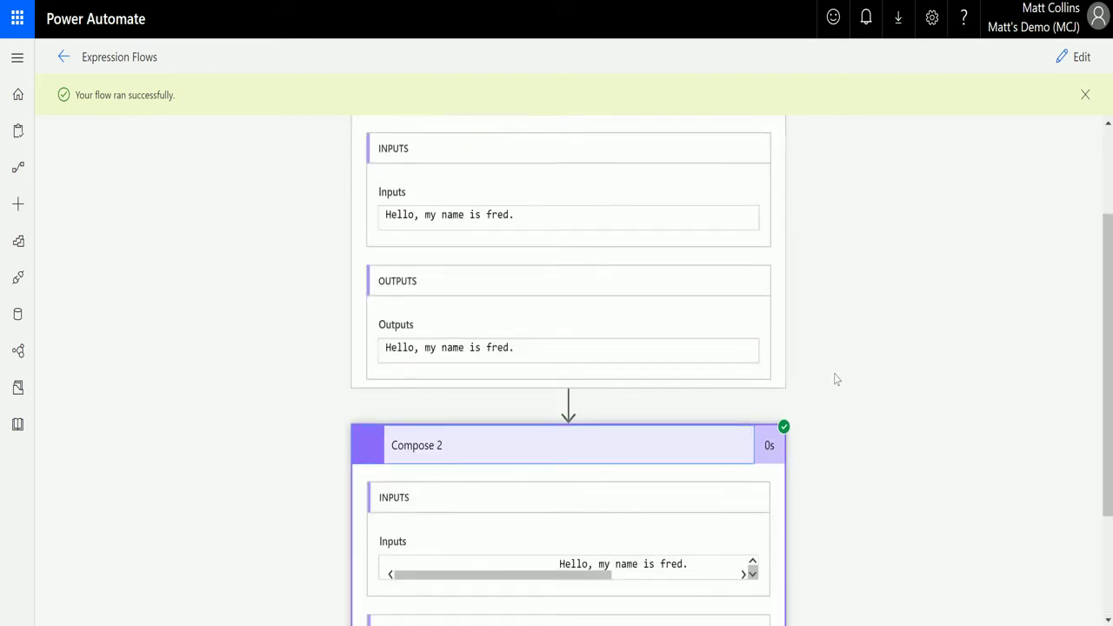
pyautogui.scroll(-3, 834, 379)
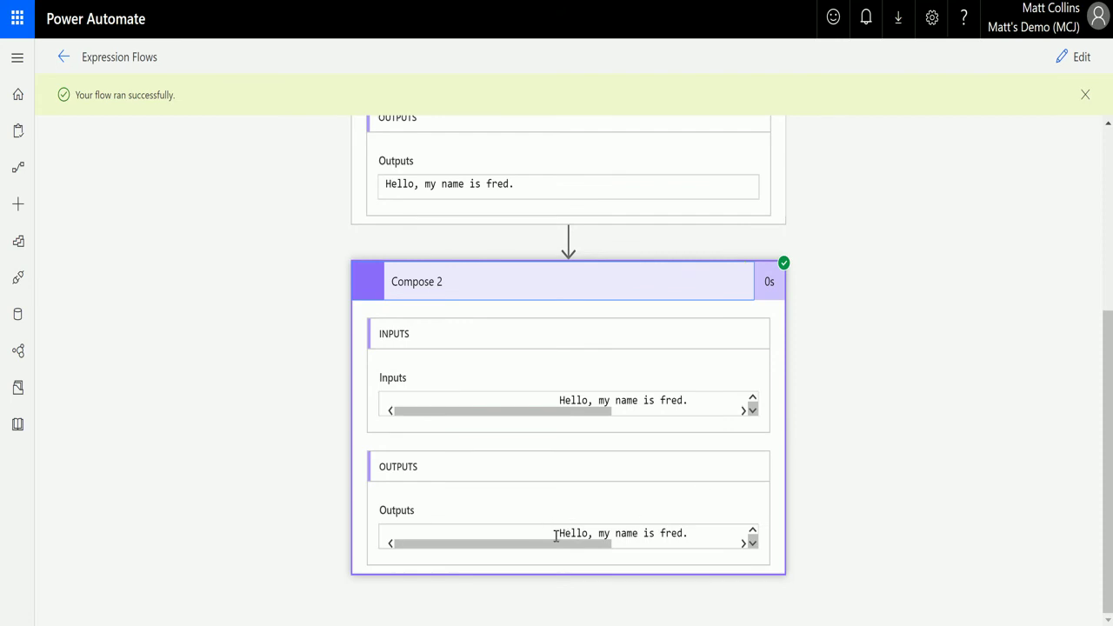
pyautogui.moveTo(557, 533); pyautogui.dragTo(338, 529)
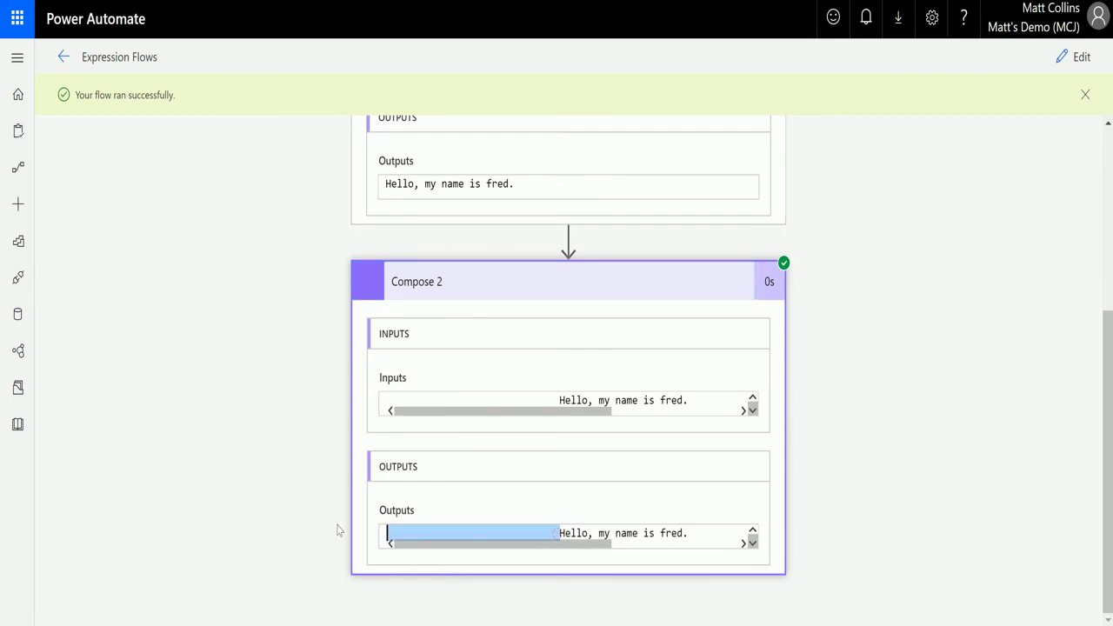
pyautogui.moveTo(548, 545); pyautogui.dragTo(806, 574)
pyautogui.scroll(2, 794, 536)
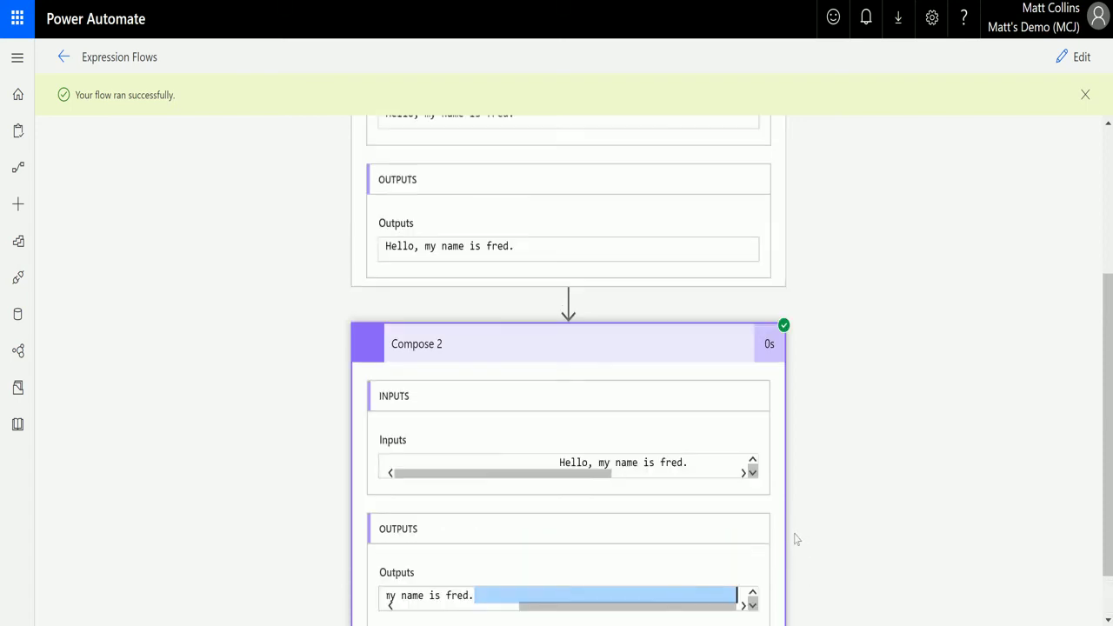
pyautogui.scroll(4, 660, 469)
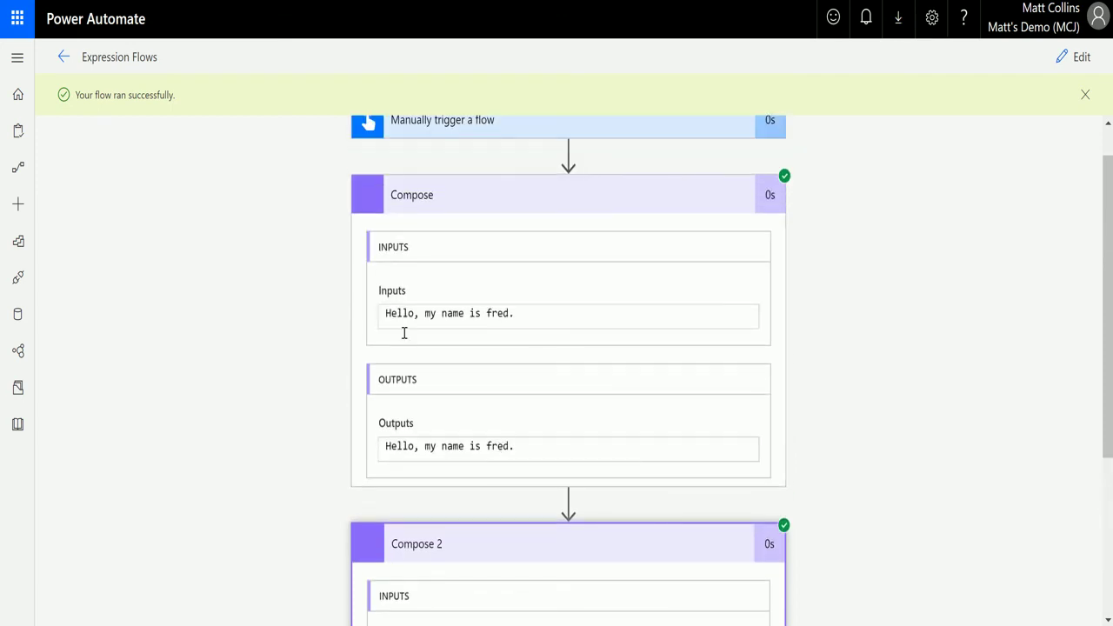
pyautogui.scroll(-6, 514, 484)
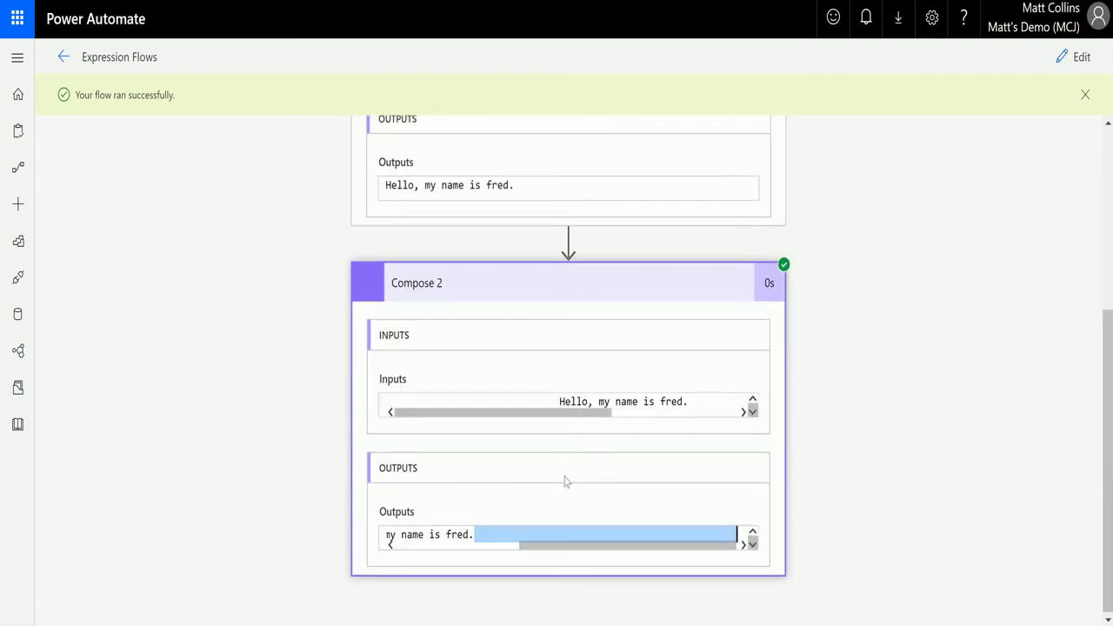